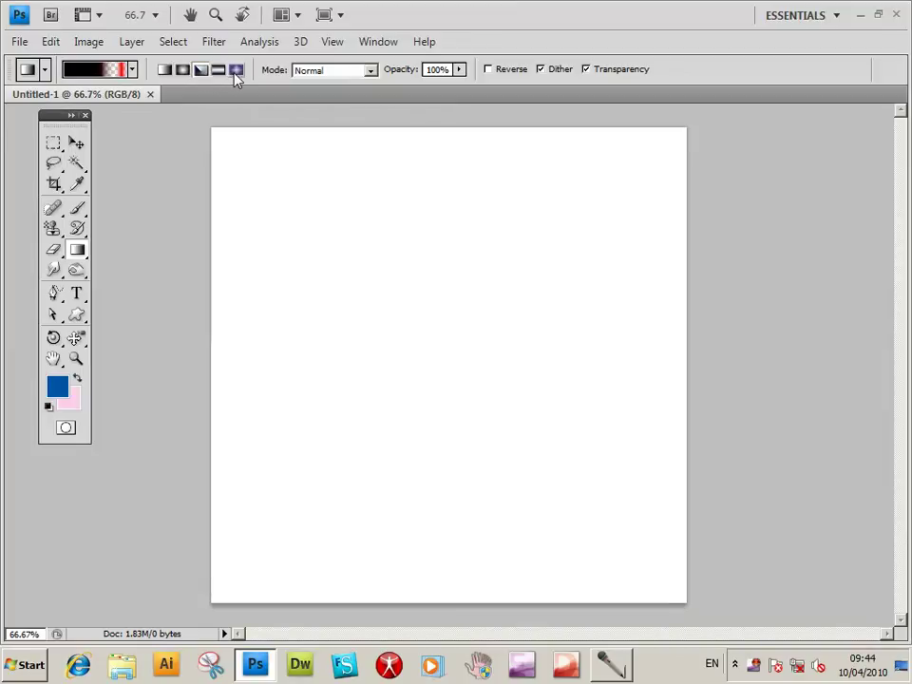
Step: Switch the Gradient tool to Radial mode and show the gradient preset library
click(185, 76)
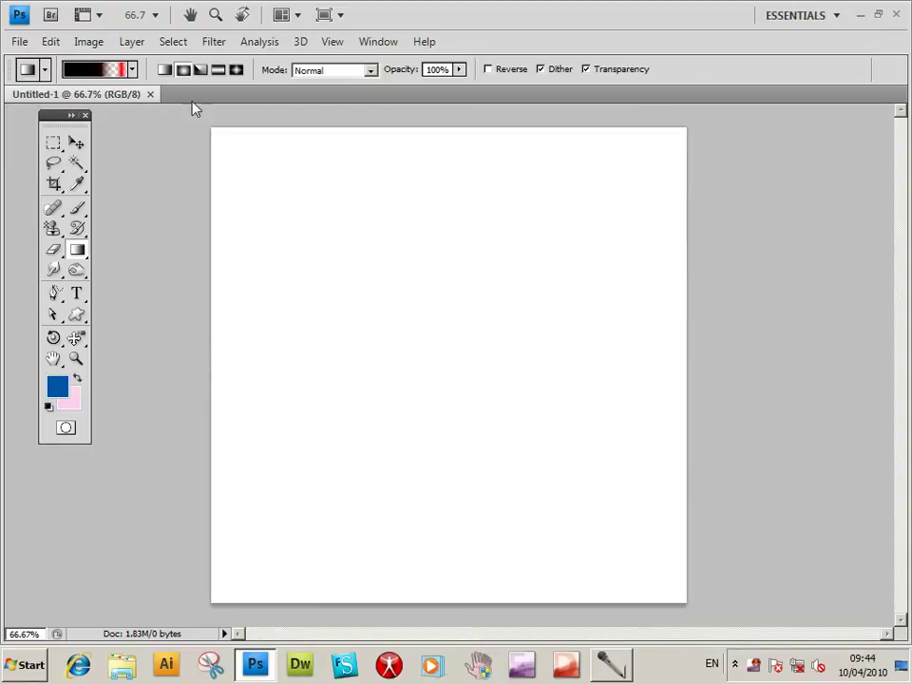
click(132, 70)
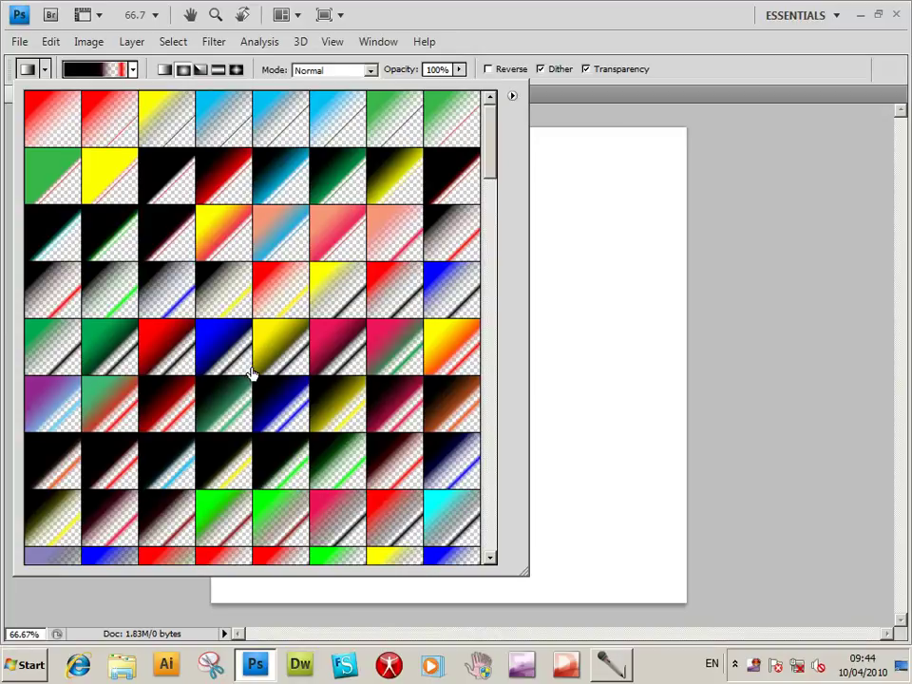
Step: Load the GX04_023 salmon-to-blue-to-transparent preset and accept it in the Gradient Editor
click(280, 244)
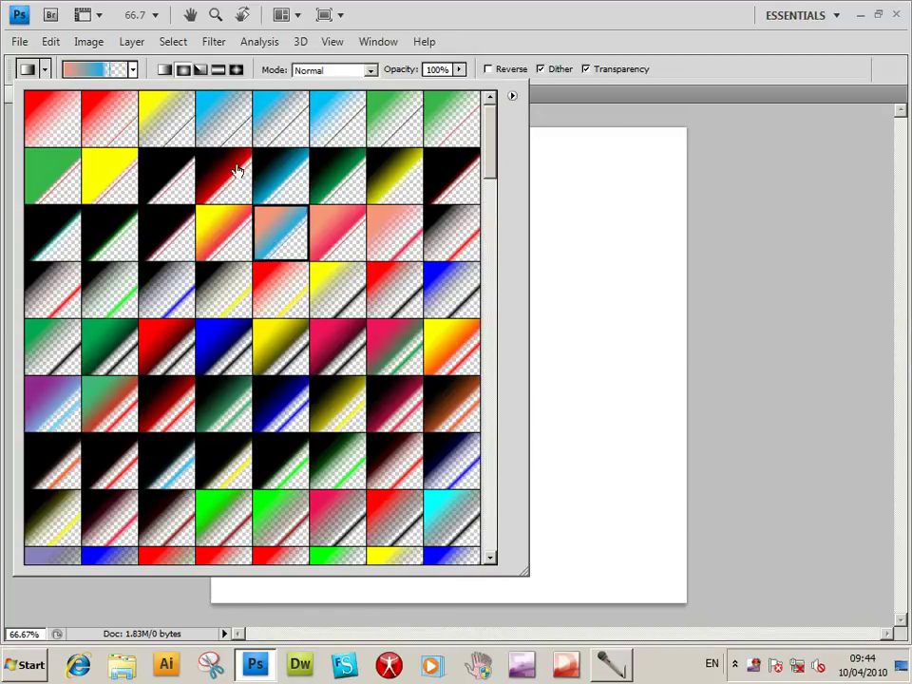
click(76, 68)
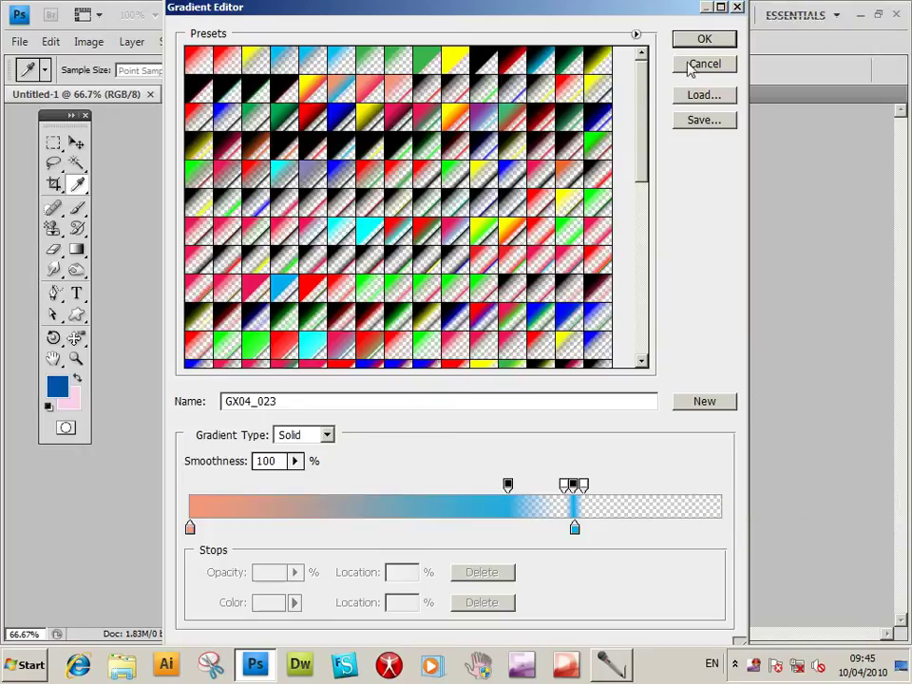
click(708, 43)
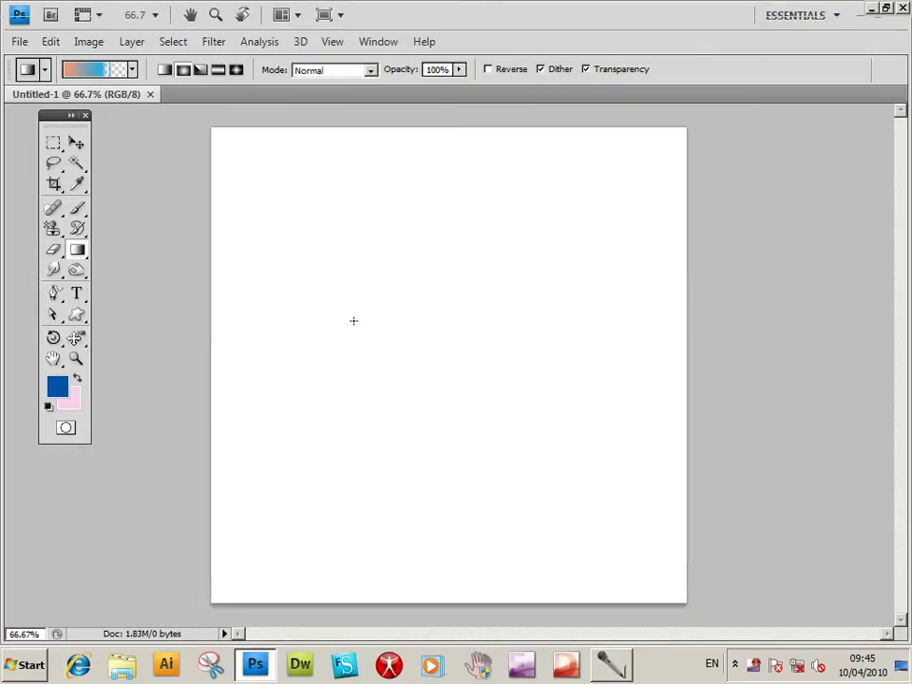
Step: Paint four radial salmon-to-blue gradient circles of varying sizes across the white canvas
drag(332, 290, 384, 316)
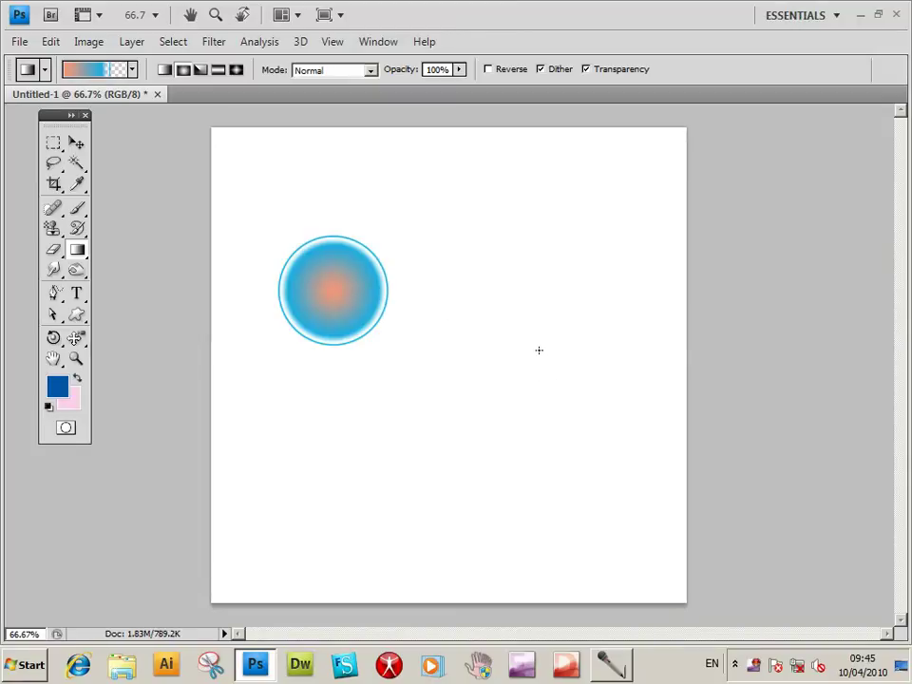
drag(525, 331, 608, 419)
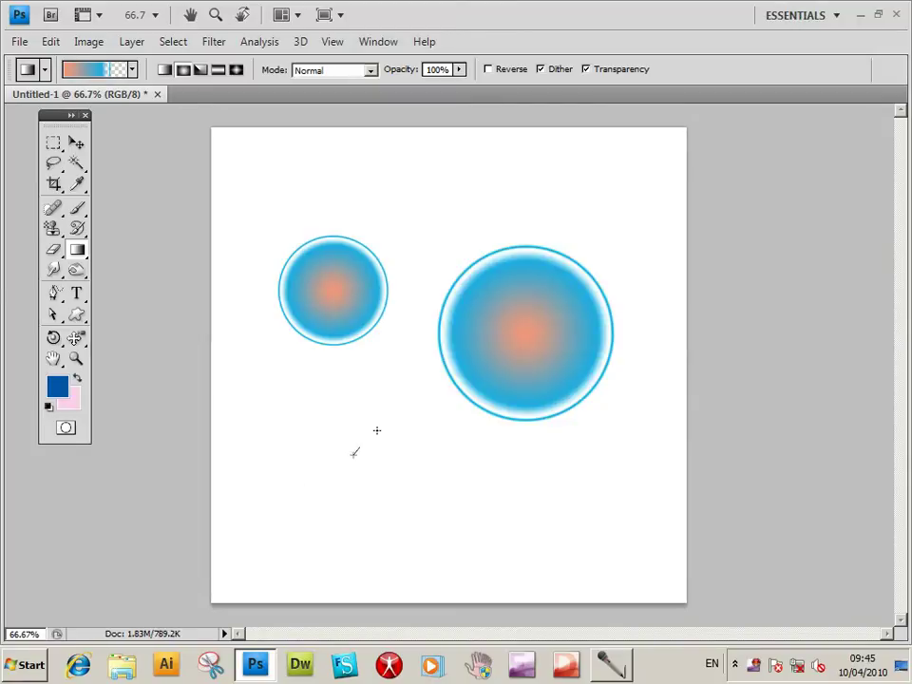
drag(377, 431, 398, 408)
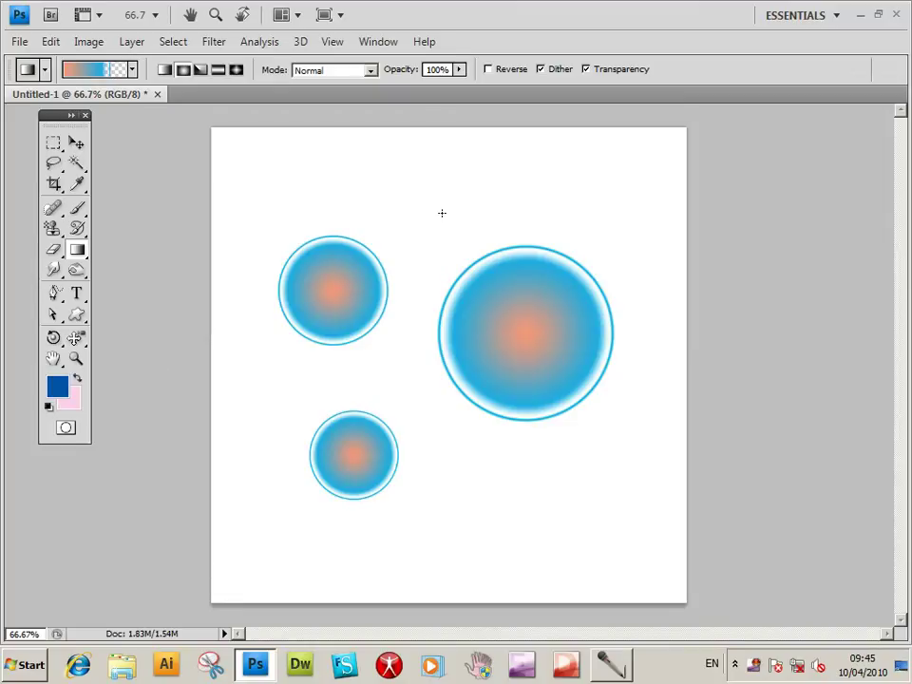
drag(423, 203, 439, 232)
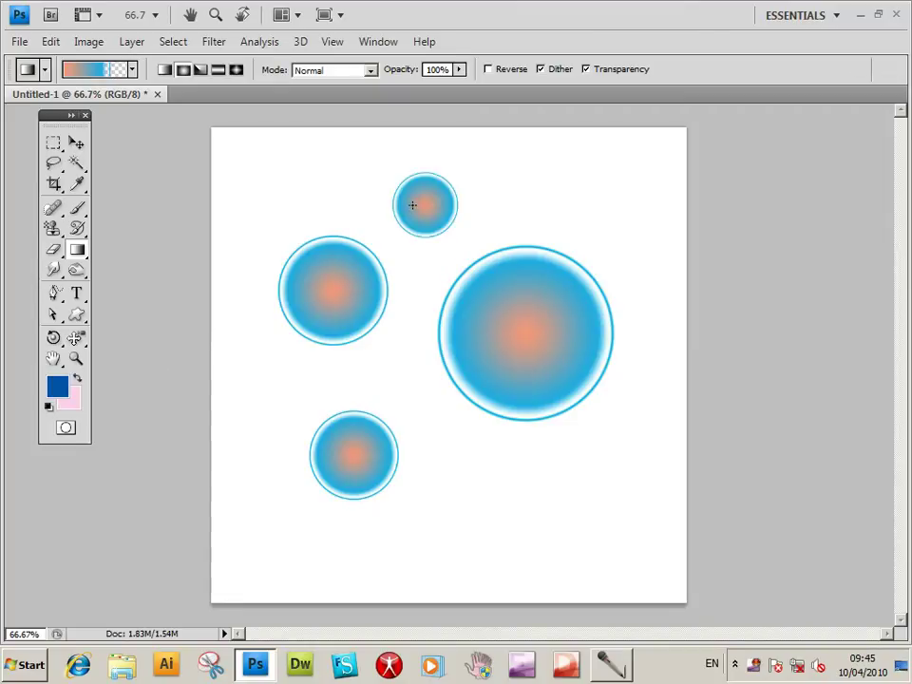
click(54, 145)
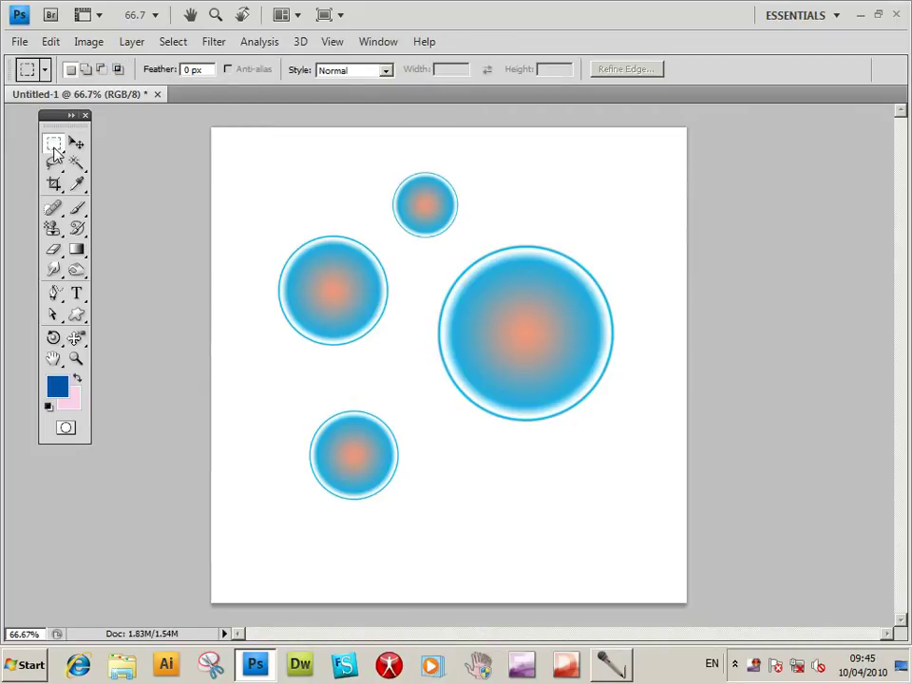
Step: Marquee the four circles and define them as a brush preset named 'gradient'
drag(264, 148, 670, 579)
drag(646, 523, 647, 523)
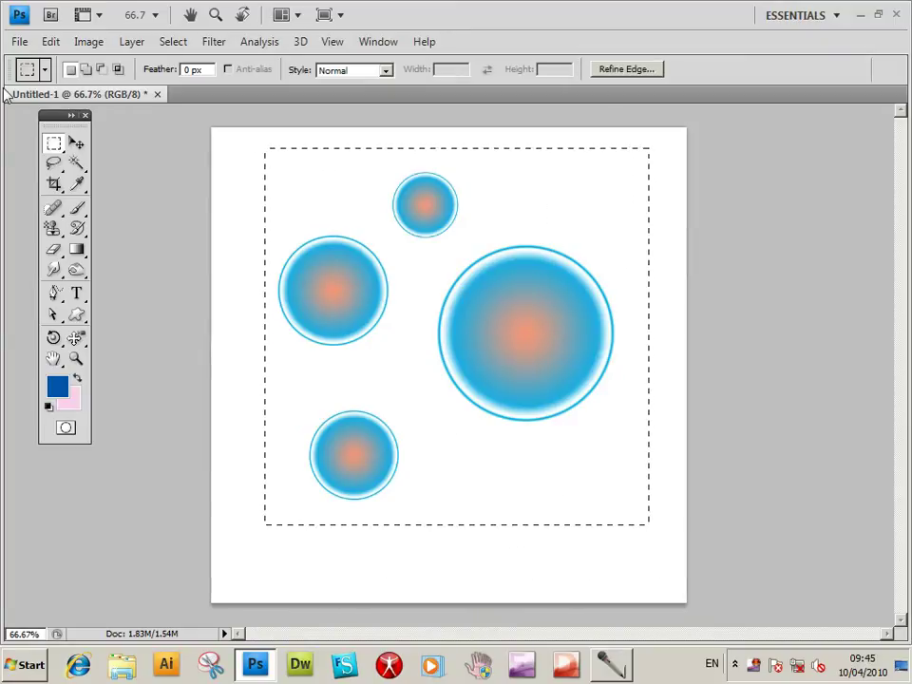
click(52, 42)
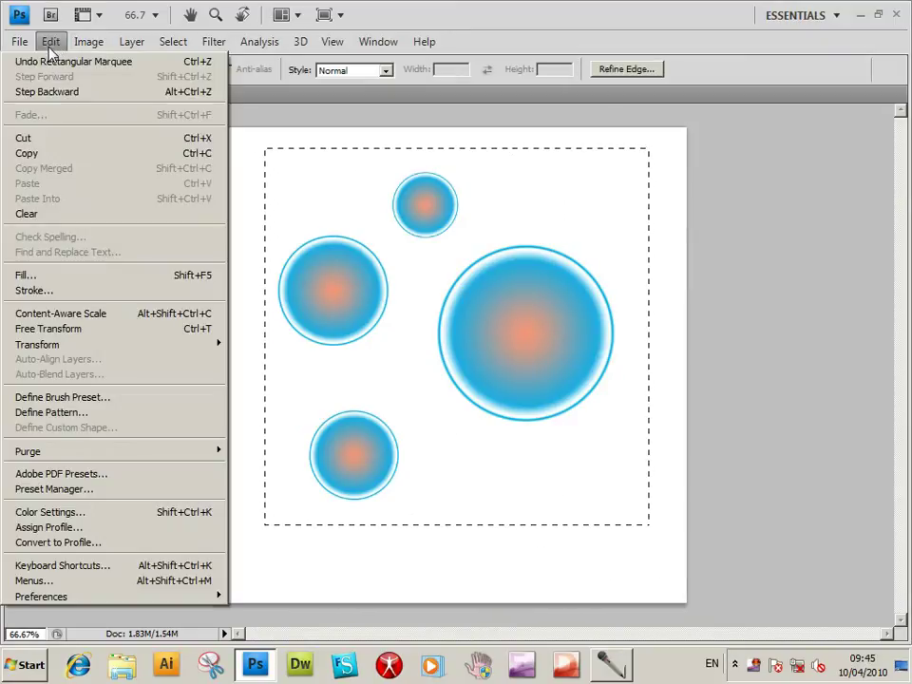
click(50, 402)
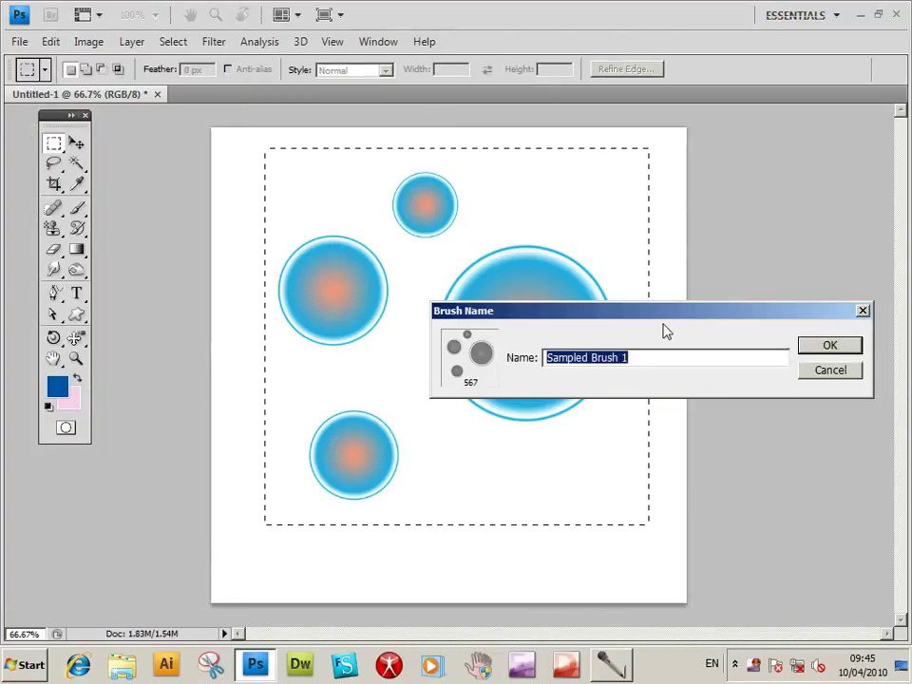
drag(644, 317, 561, 276)
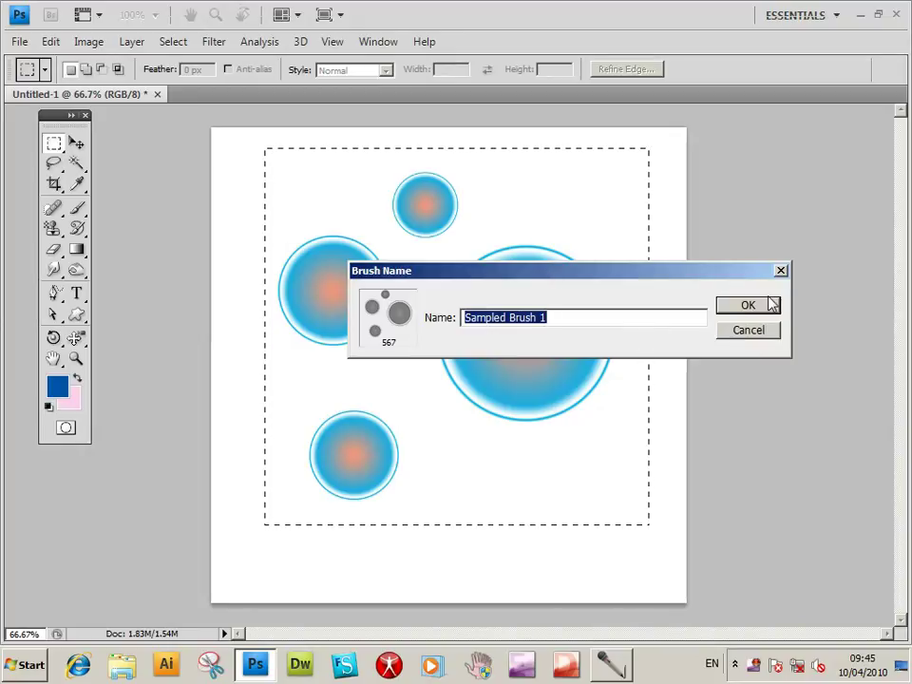
text(gradient)
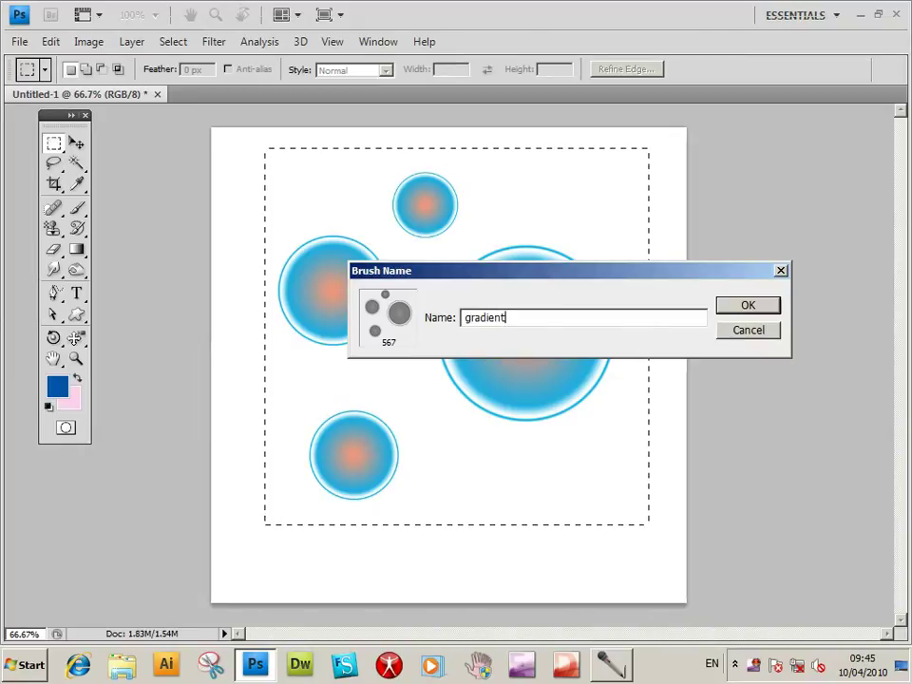
click(760, 308)
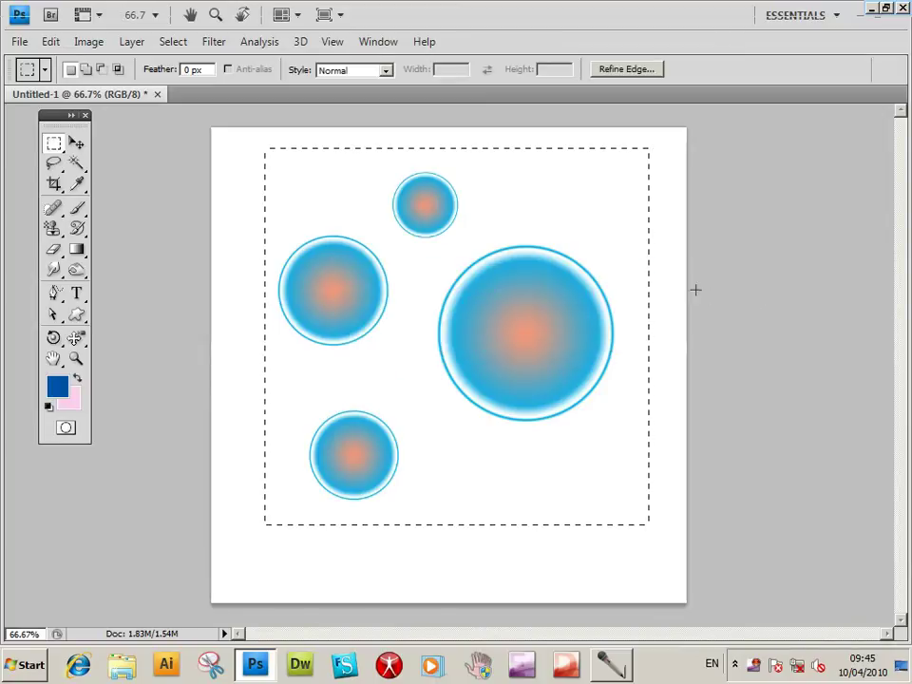
Step: Deselect, take the Brush tool and choose the new 567 px gradient brush
click(175, 42)
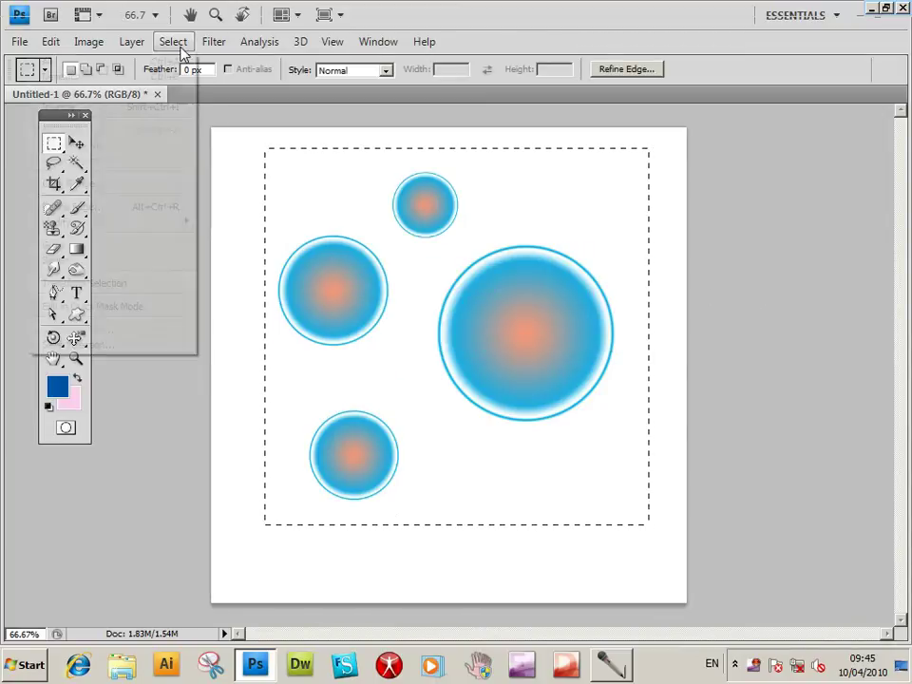
click(134, 77)
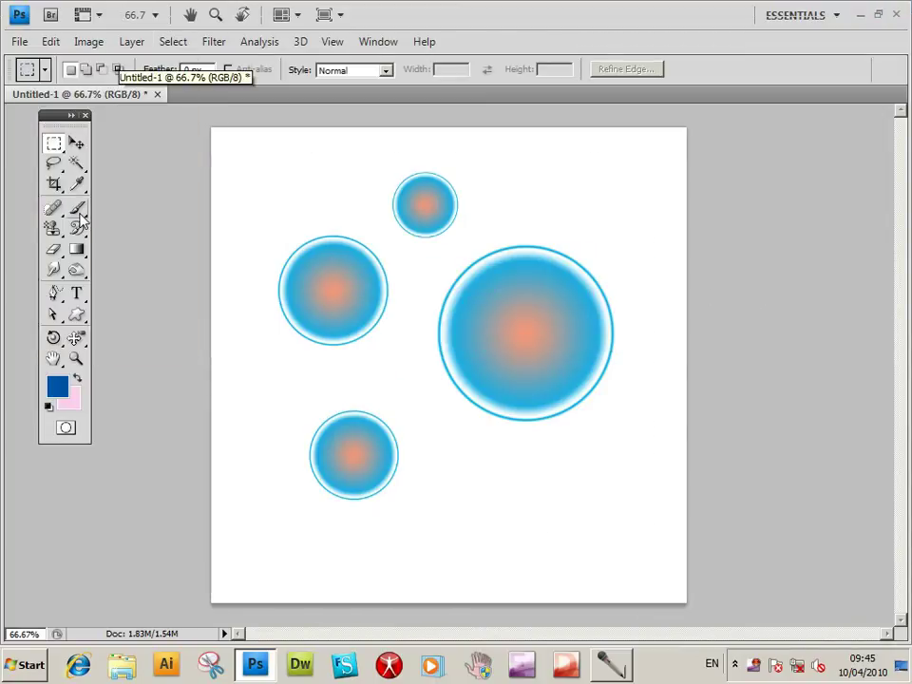
click(79, 211)
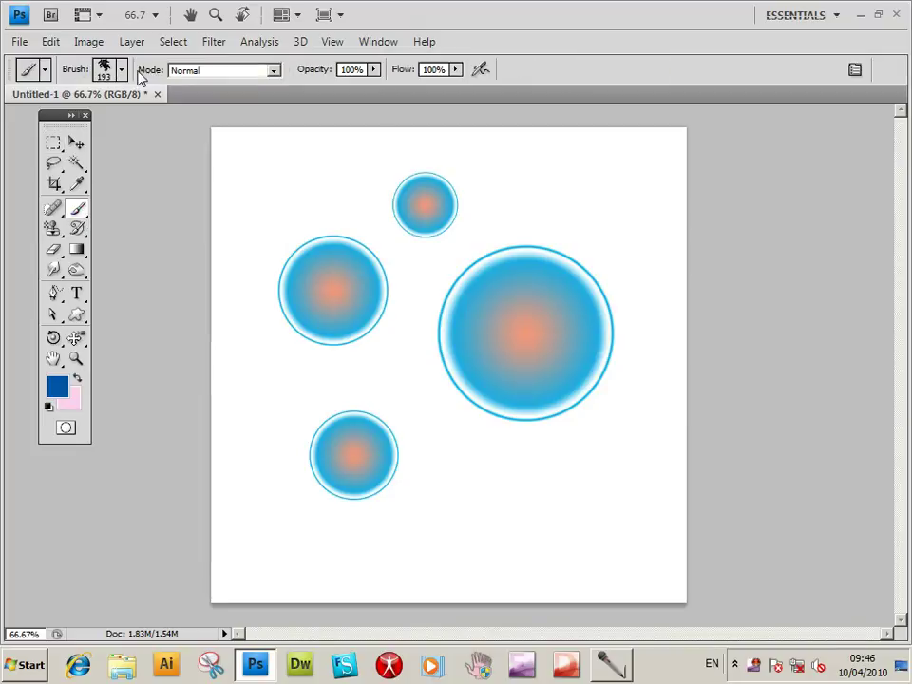
click(121, 70)
drag(305, 252, 308, 487)
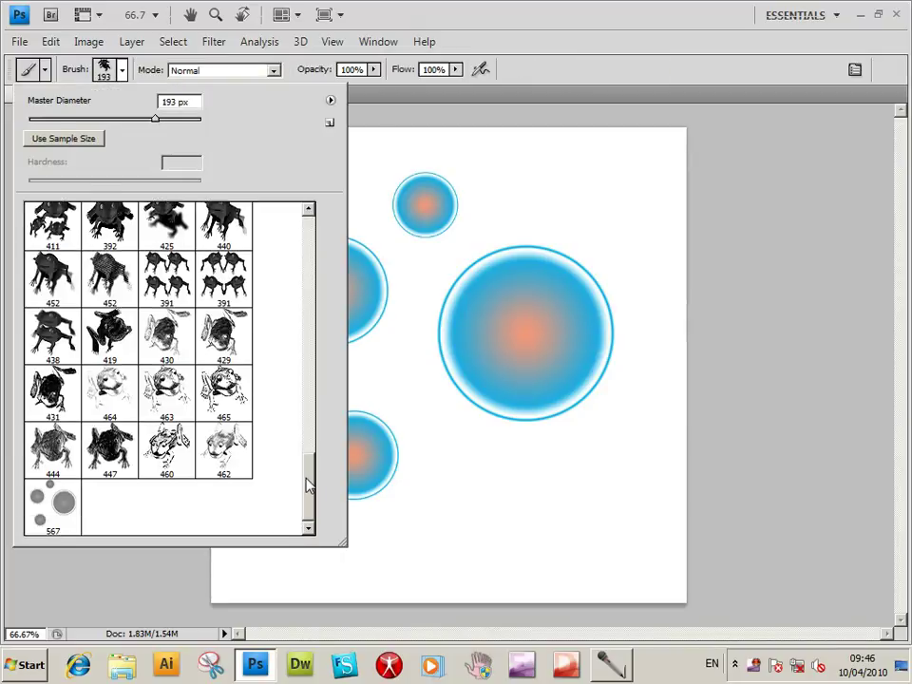
double_click(66, 515)
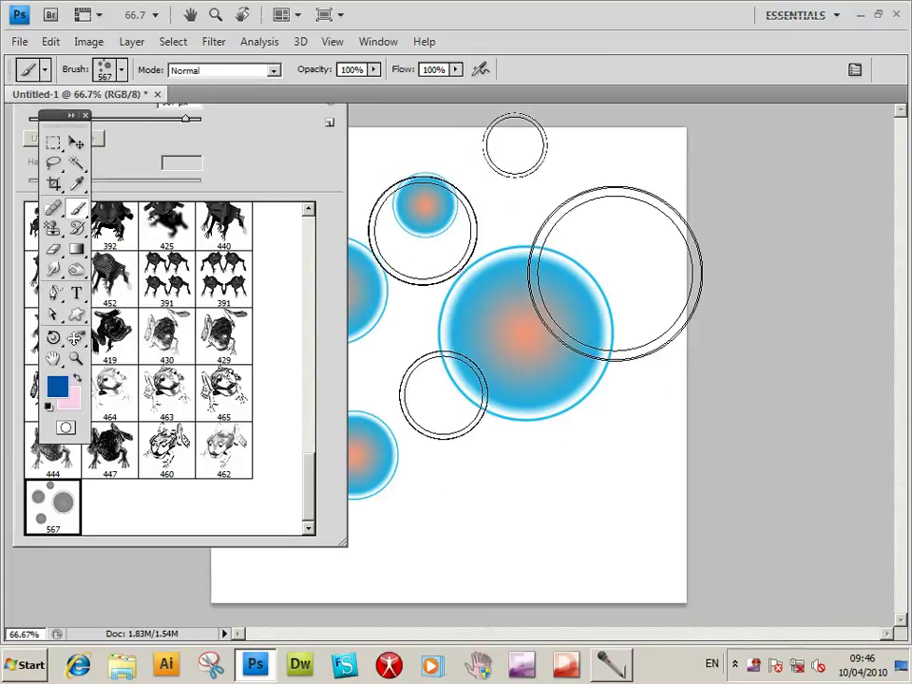
Step: Stamp blue bubble clusters with the 567 px brush across the canvas
mouse_move(537, 274)
mouse_down()
mouse_move(455, 245)
mouse_move(319, 256)
mouse_move(278, 278)
mouse_move(285, 423)
mouse_up()
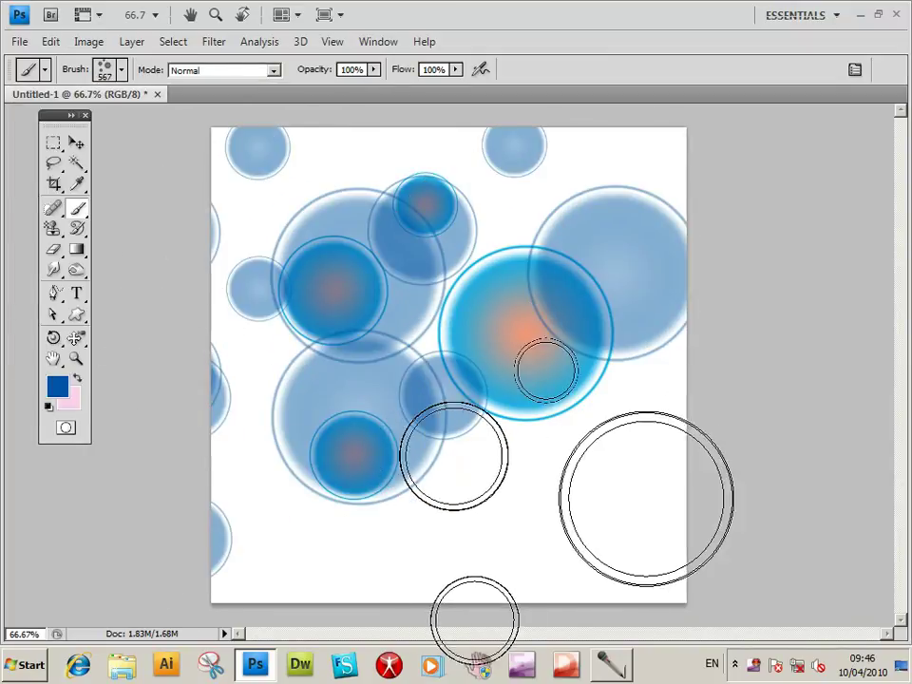
click(565, 499)
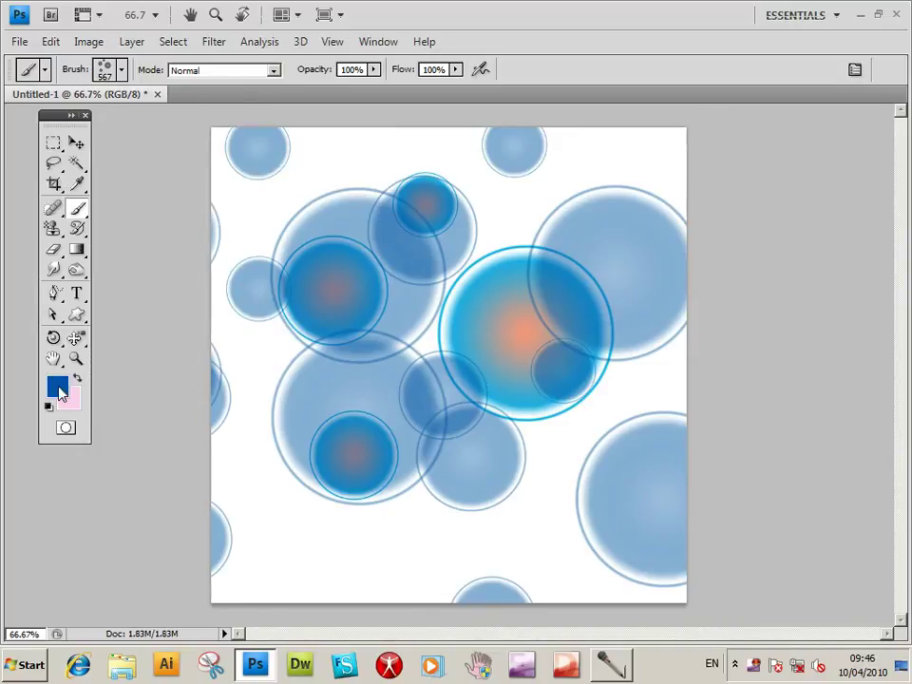
click(58, 388)
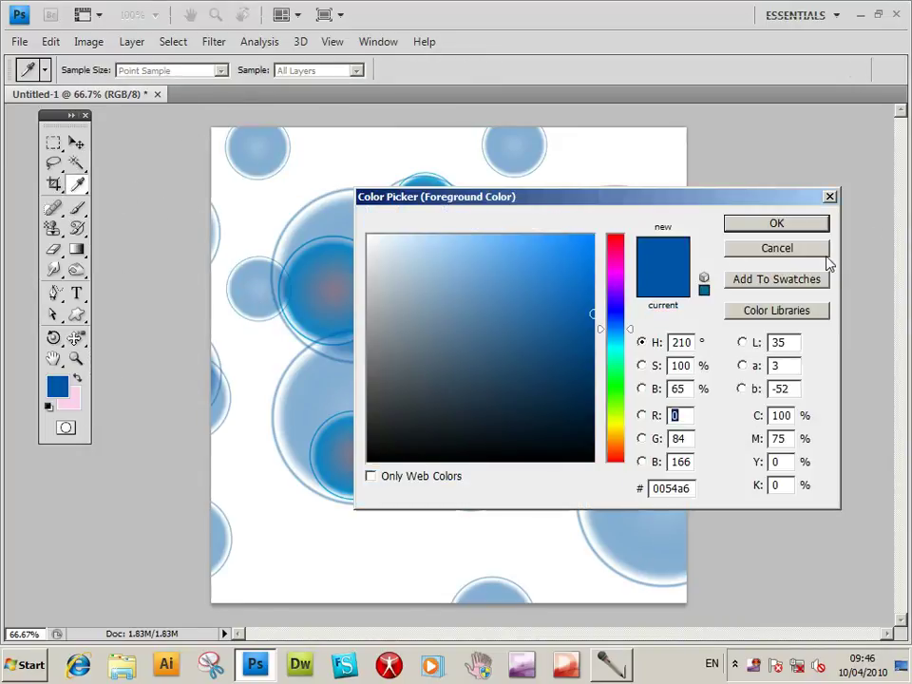
Step: Close the Color Picker unchanged and fill the whole canvas with White
click(822, 250)
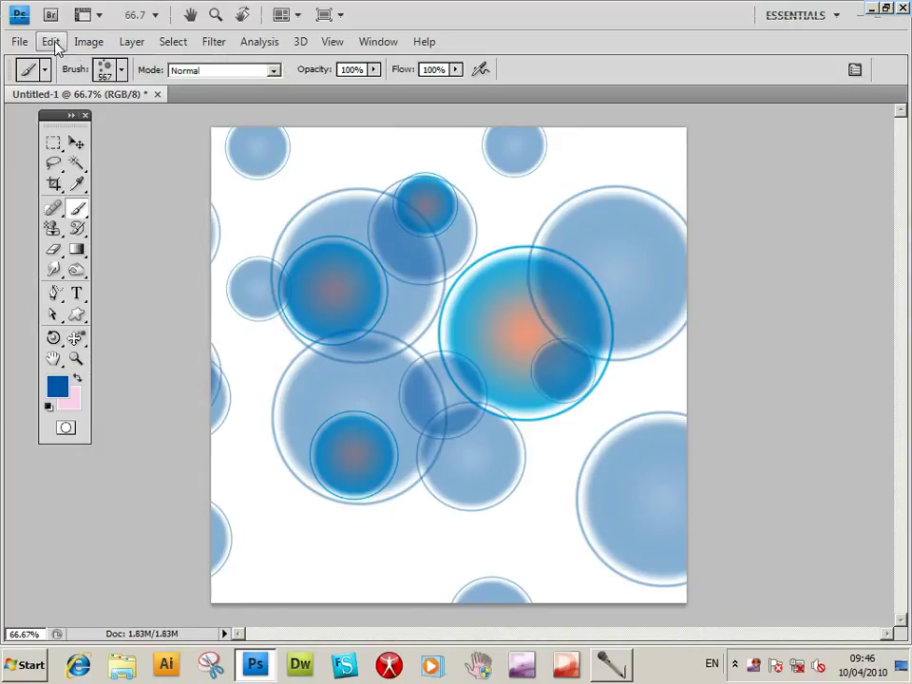
click(53, 44)
click(43, 273)
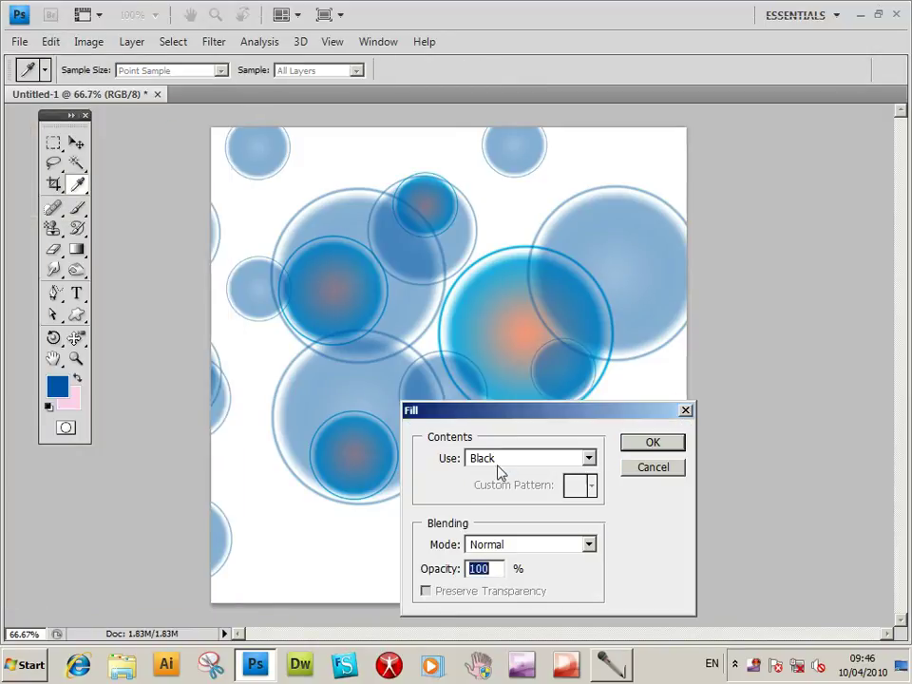
click(498, 463)
click(489, 602)
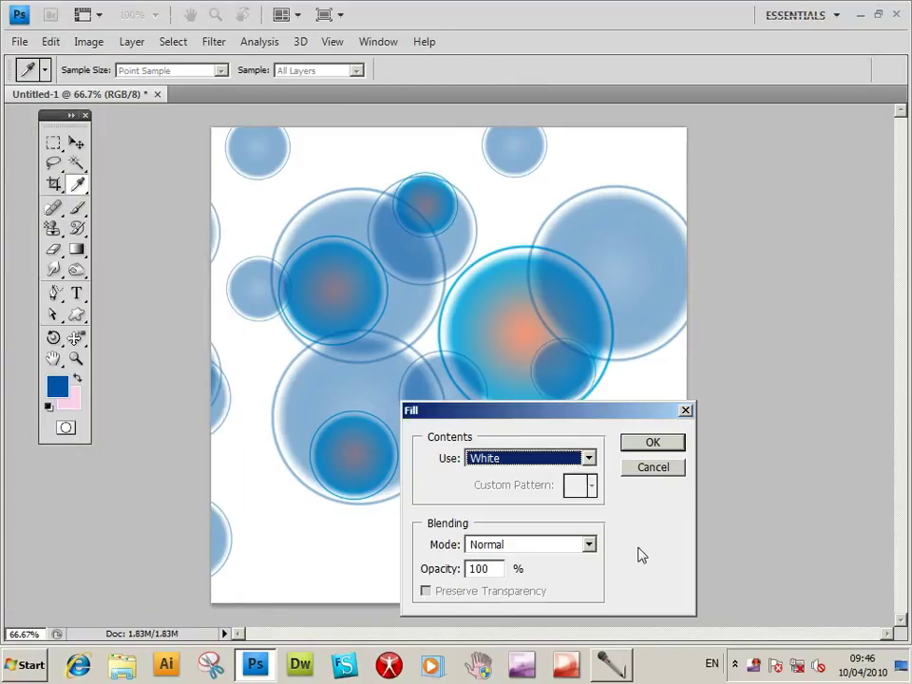
click(652, 442)
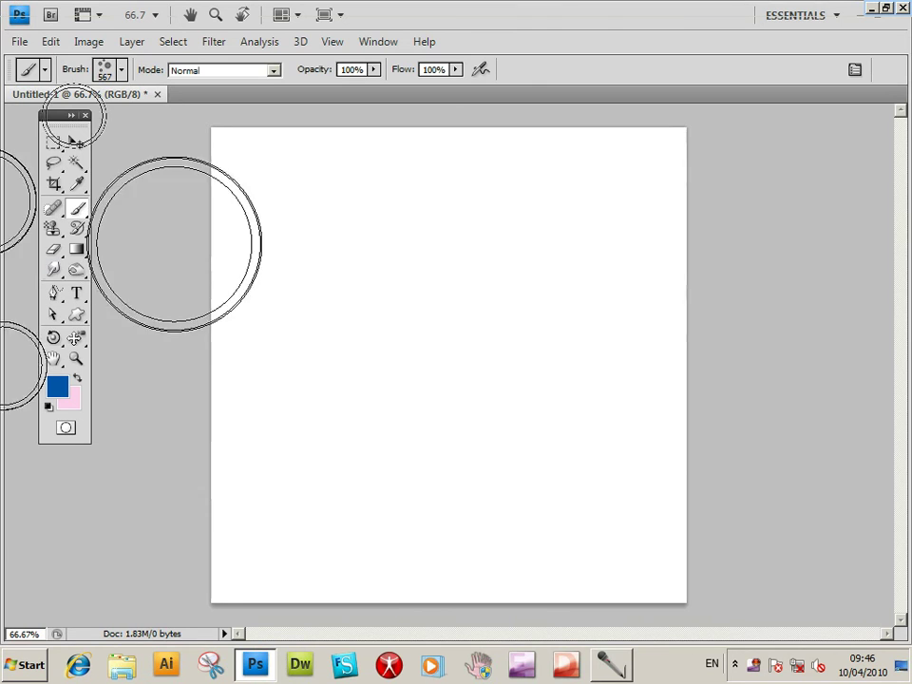
click(77, 250)
Step: Choose the pink, cyan and black gradient preset with a transparent end
click(132, 70)
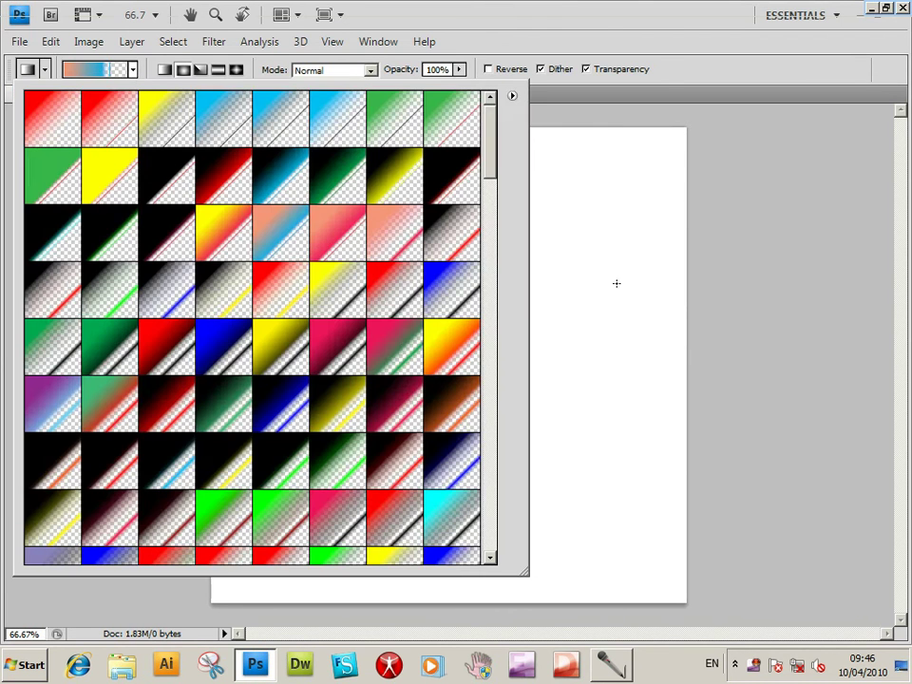
drag(488, 142, 488, 414)
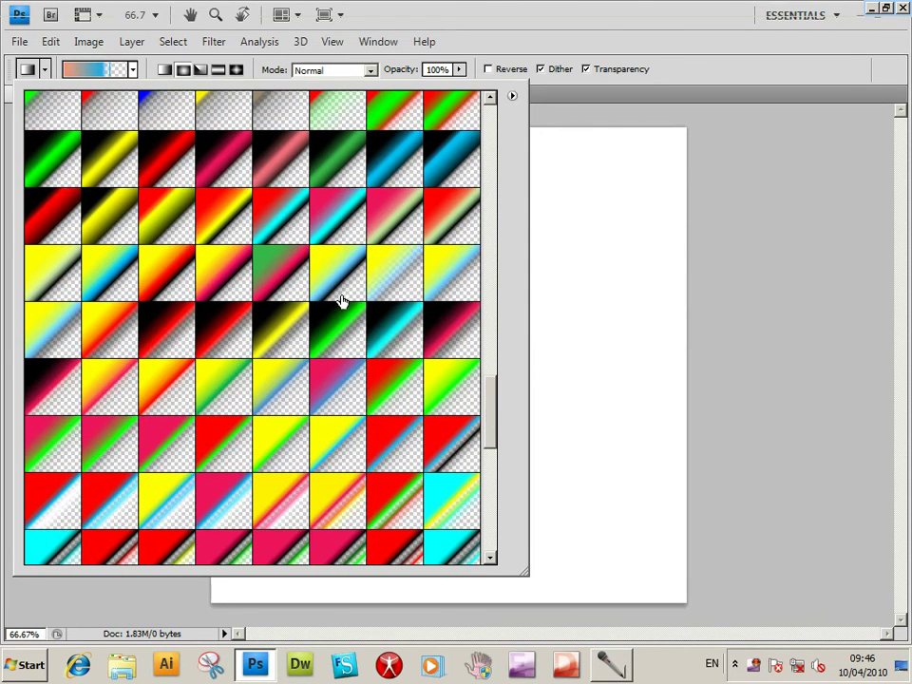
click(347, 213)
click(645, 103)
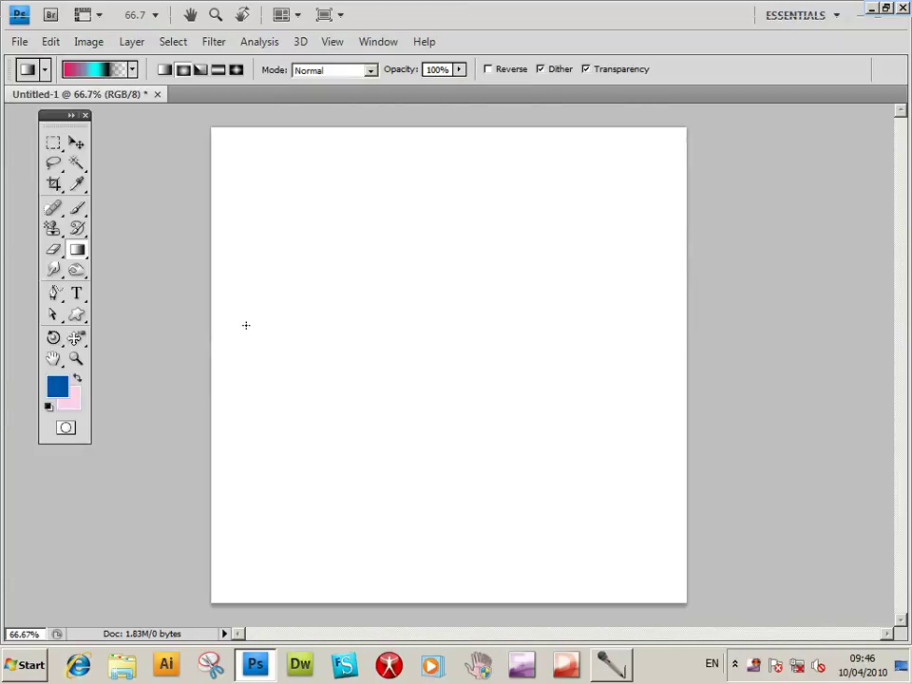
click(218, 70)
Step: Draw a tall oval selection in the canvas centre with the Elliptical Marquee tool
click(54, 142)
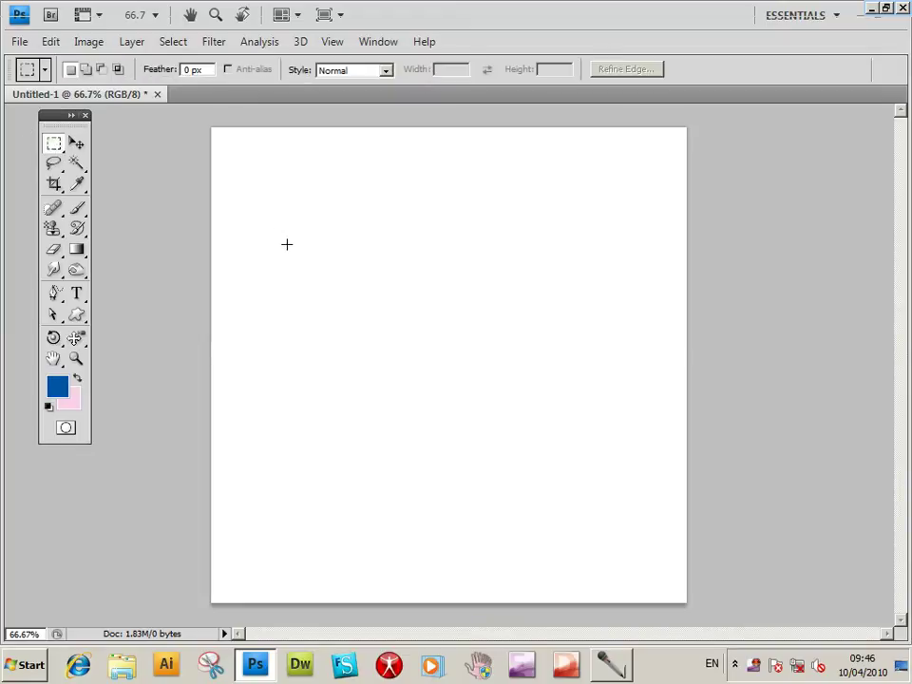
drag(54, 142, 119, 159)
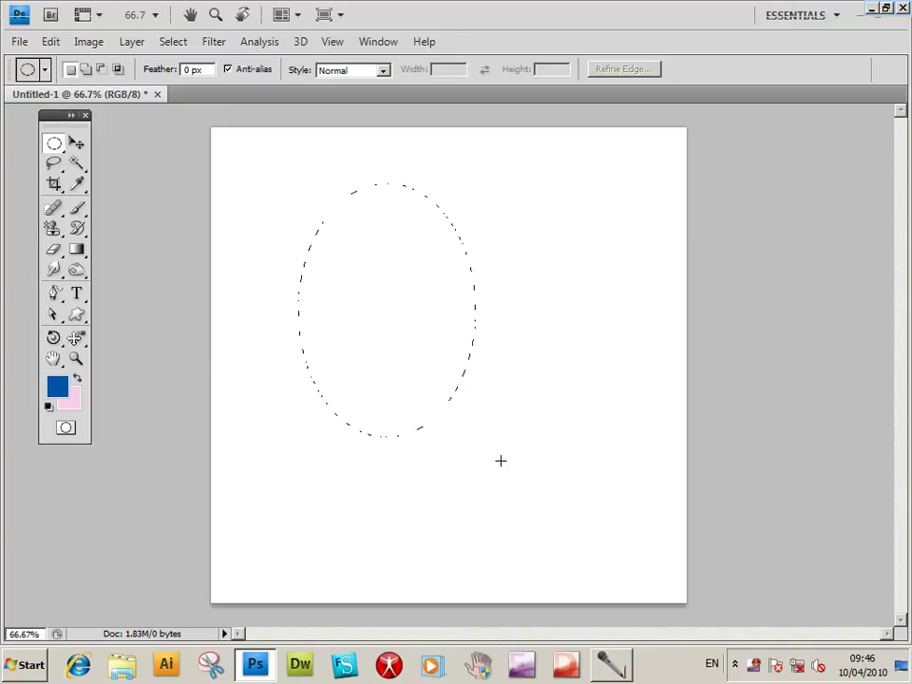
drag(500, 460, 575, 533)
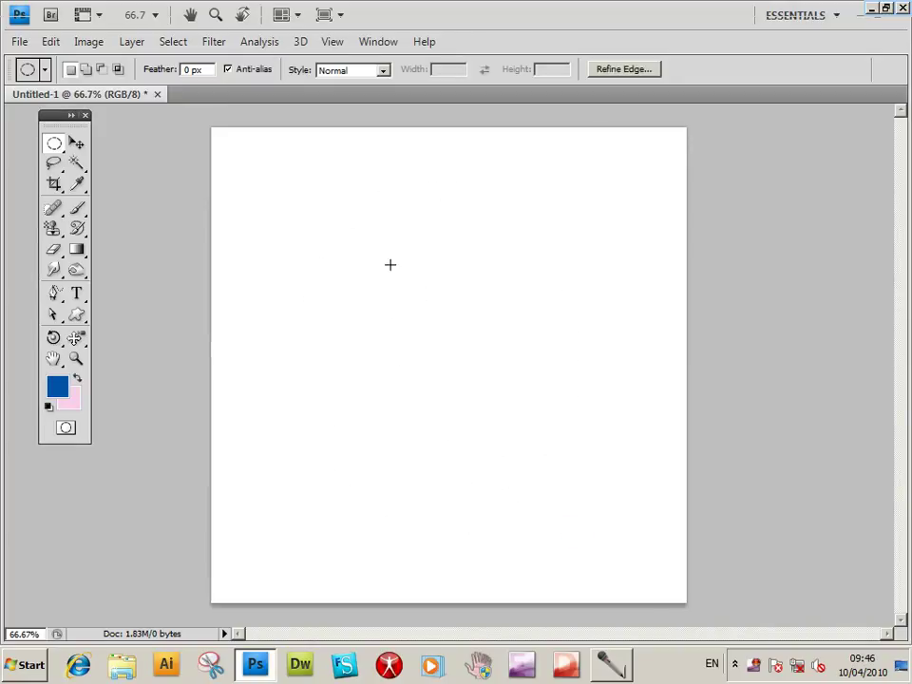
Step: Fill the oval with a Reflected pink, cyan and black gradient as slanted bands
click(77, 249)
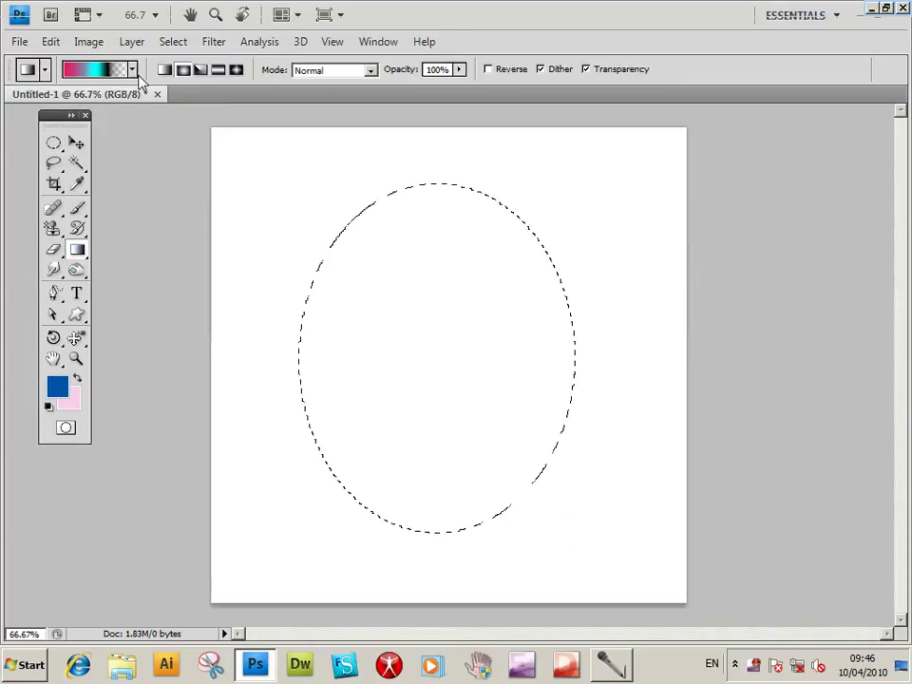
click(218, 70)
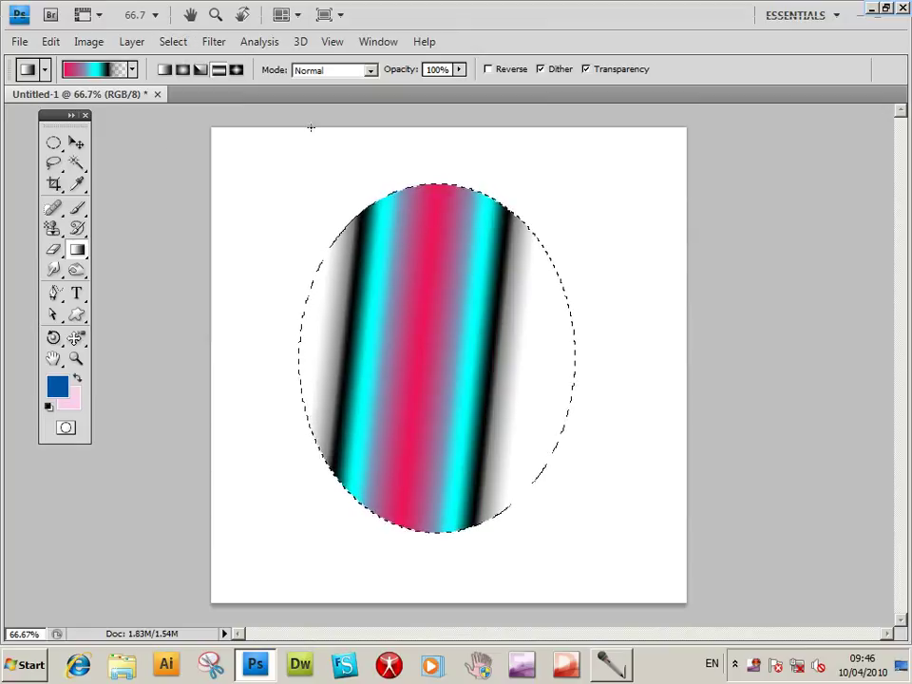
click(173, 42)
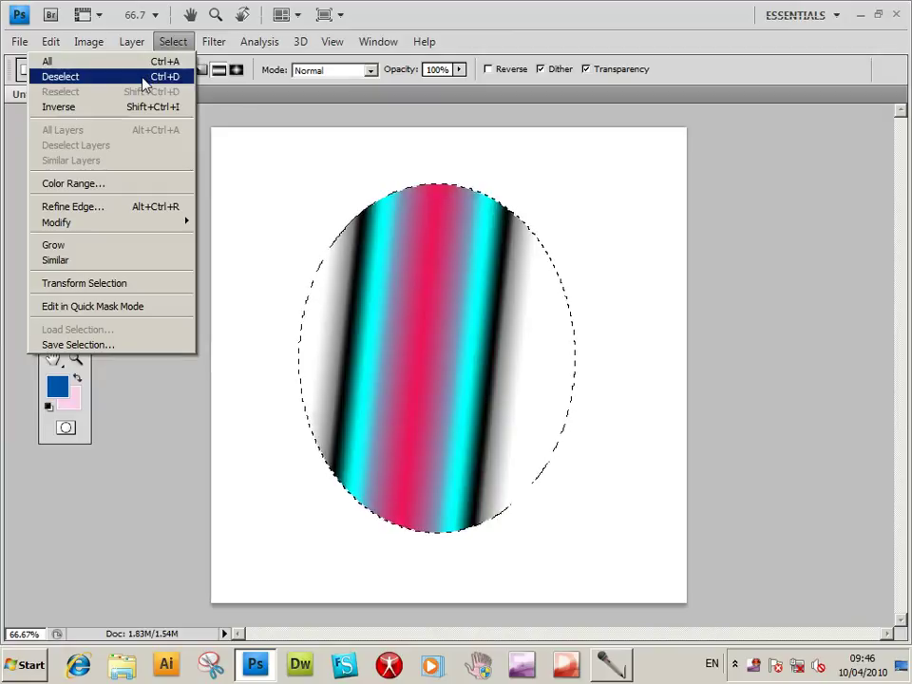
Step: Deselect and apply a Gaussian Blur with a raised radius to the striped oval
click(145, 76)
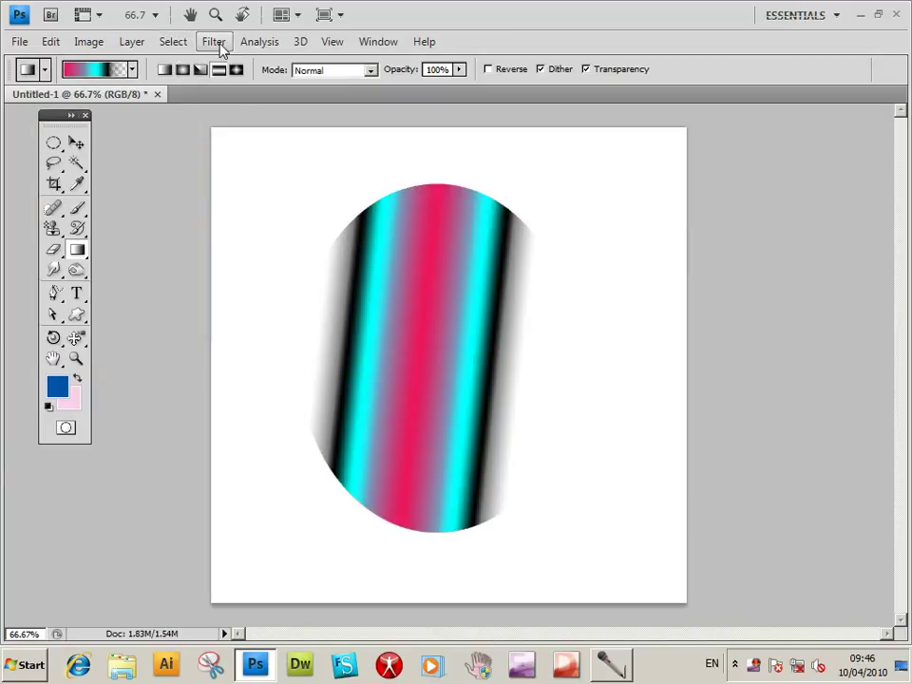
click(217, 44)
mouse_move(68, 151)
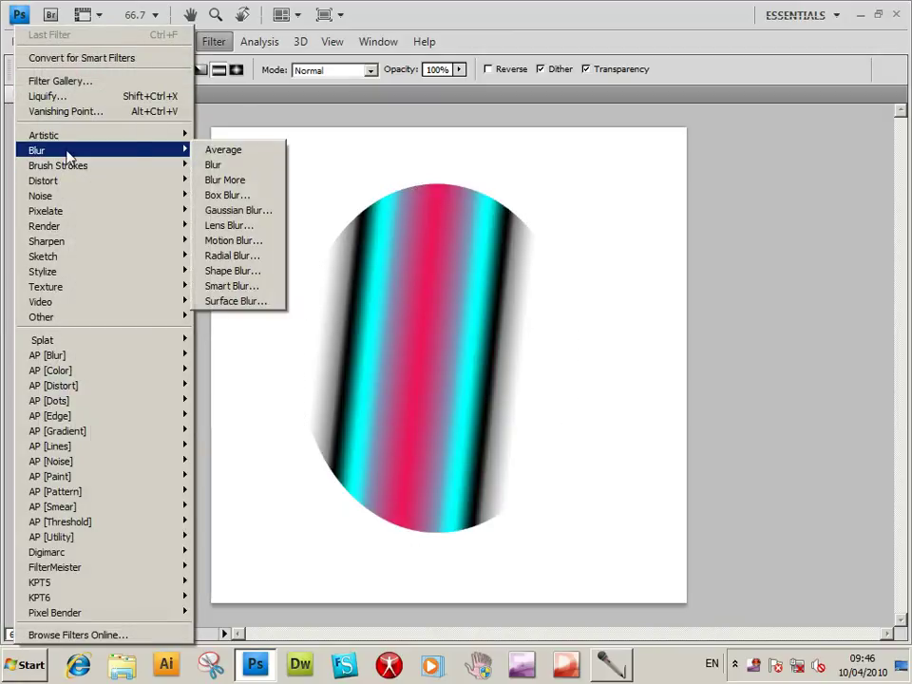
click(252, 218)
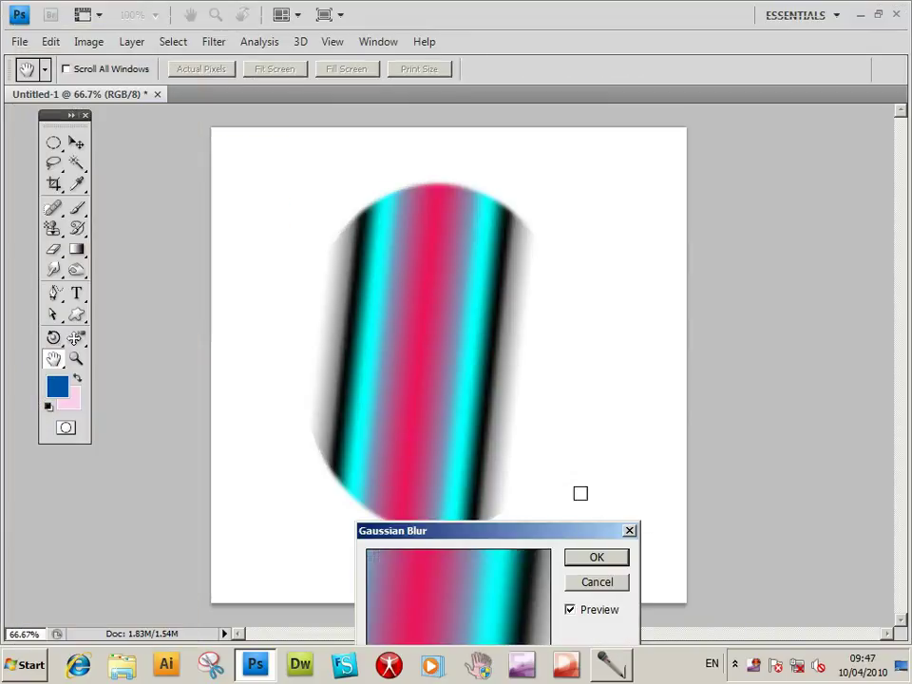
drag(550, 533, 726, 253)
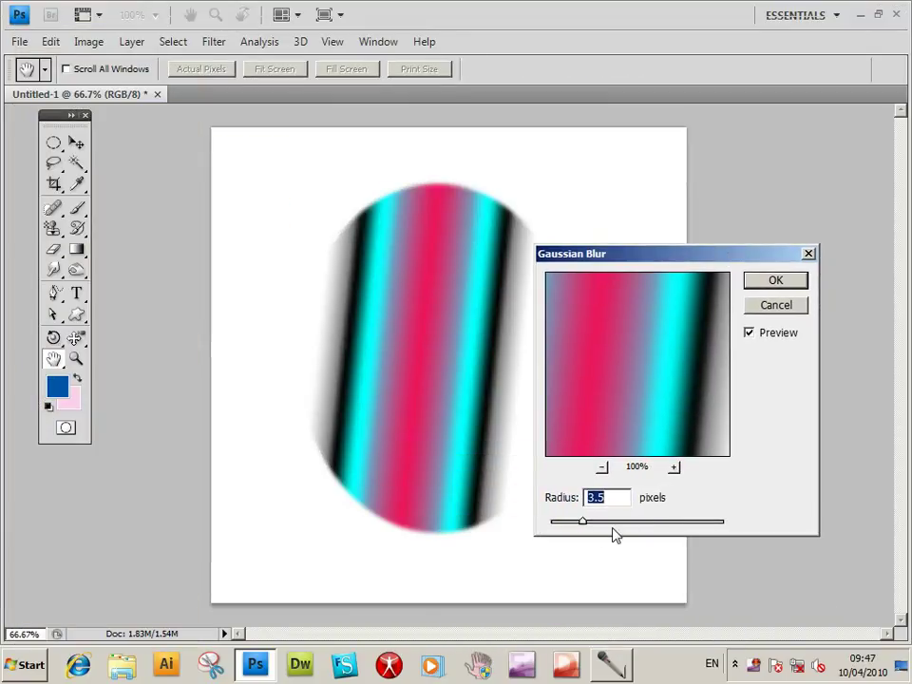
mouse_move(606, 523)
mouse_down()
mouse_move(636, 522)
mouse_move(620, 521)
mouse_up()
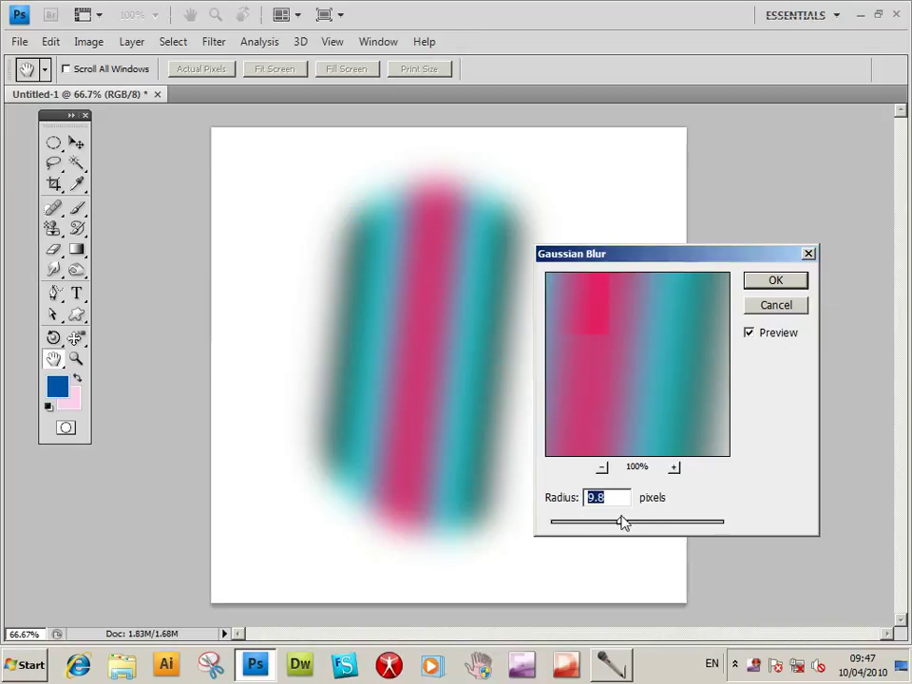
click(776, 282)
key(g)
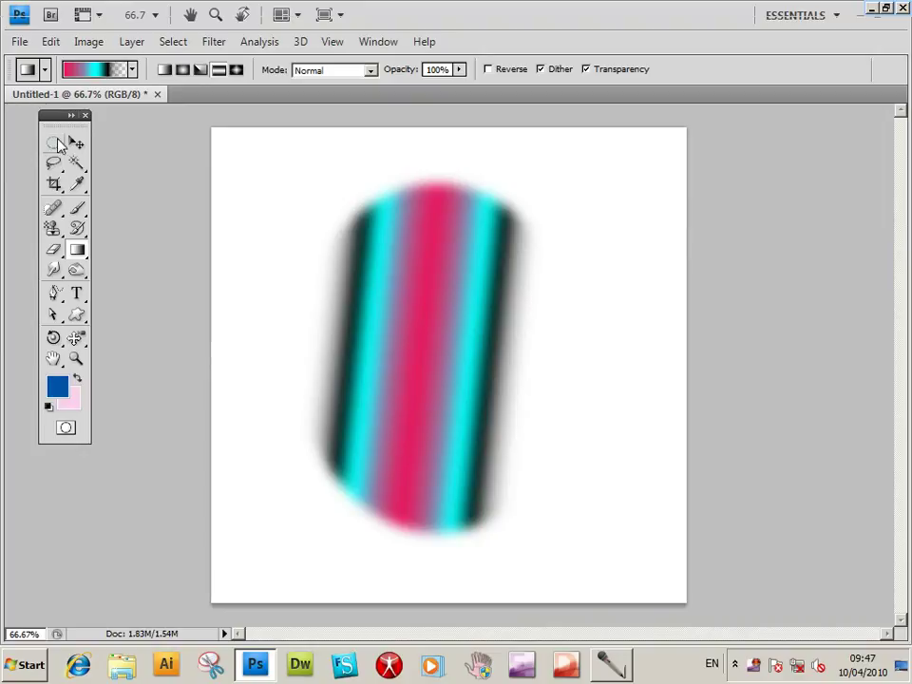
Step: Define the marquee-selected blurred stripes as the 637 px brush preset 'Sampled Brush 1', then deselect
drag(53, 143, 118, 140)
drag(620, 553, 653, 568)
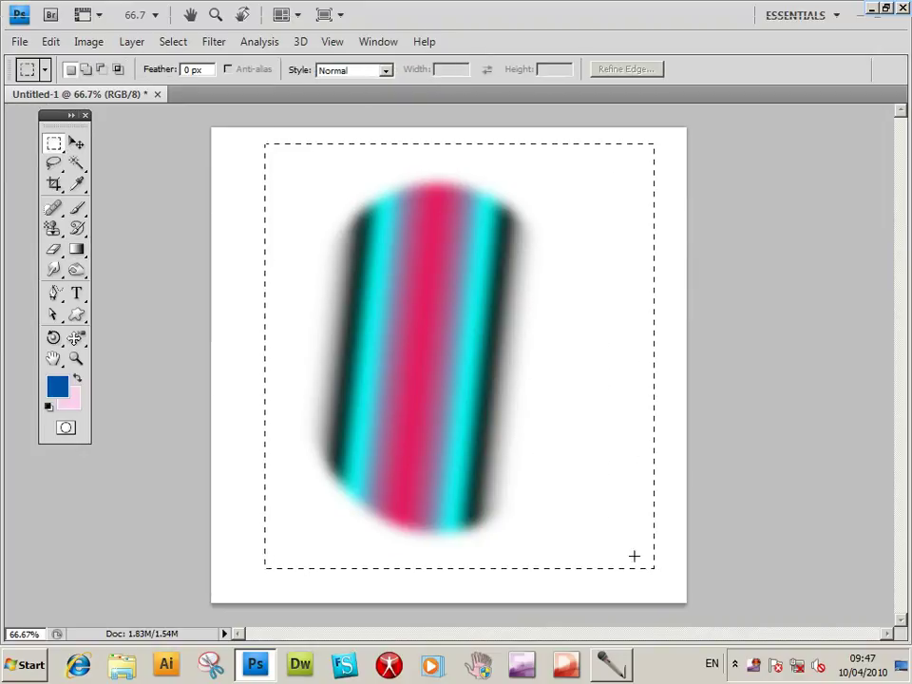
click(45, 40)
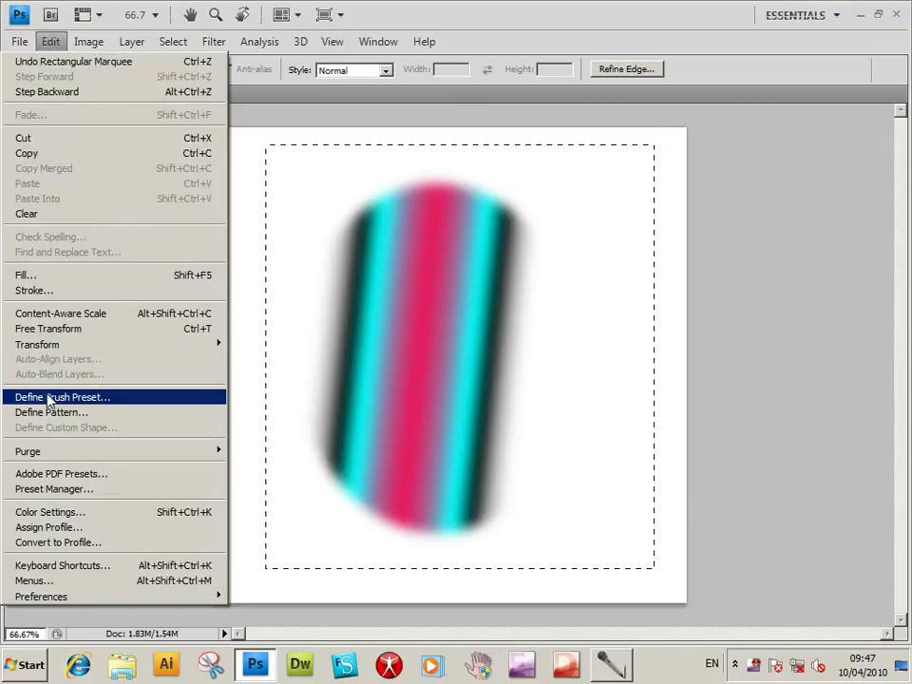
click(57, 397)
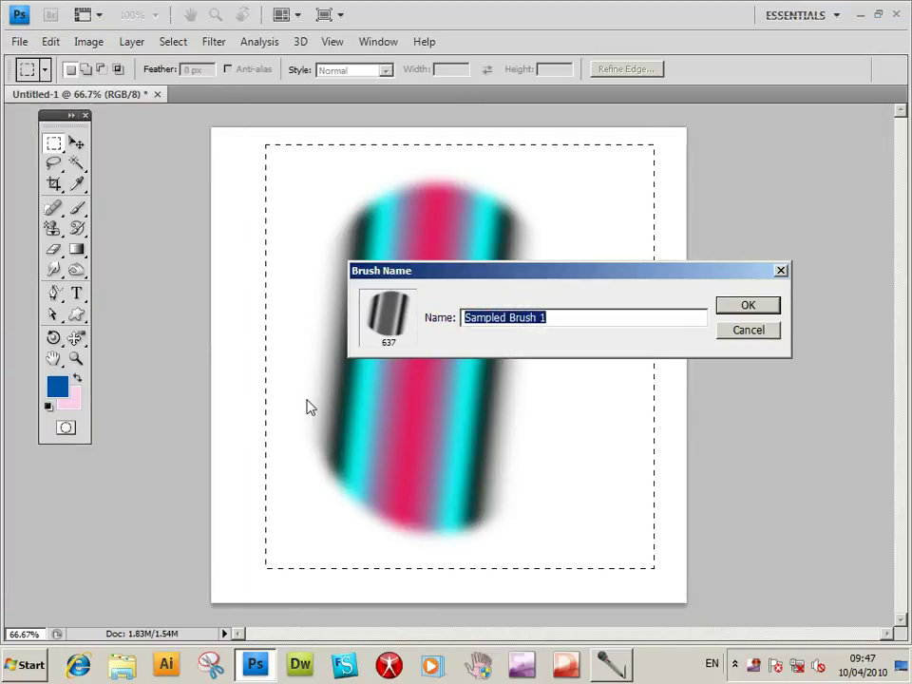
click(750, 305)
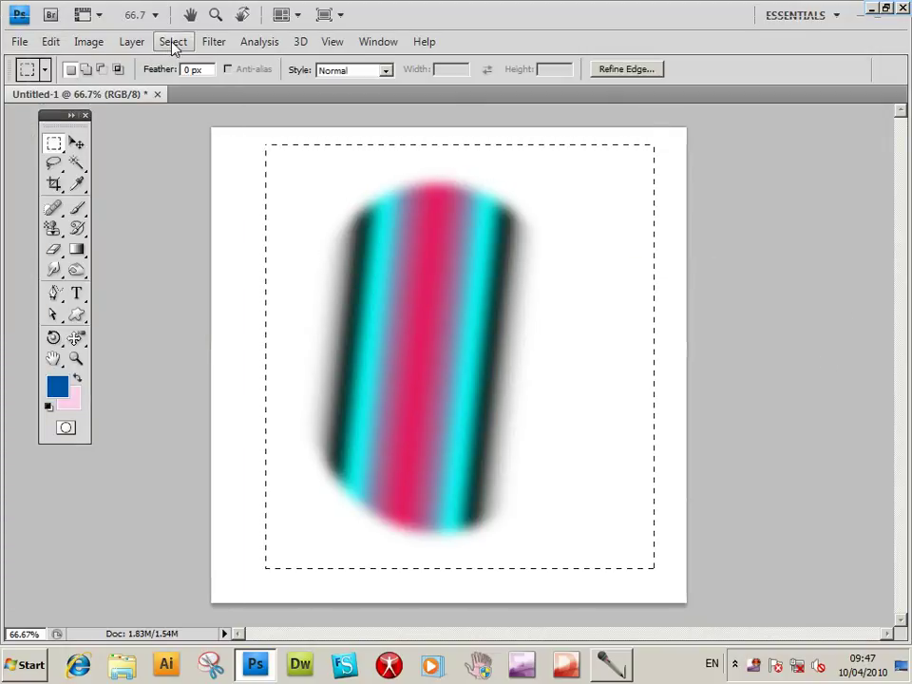
click(173, 42)
click(132, 75)
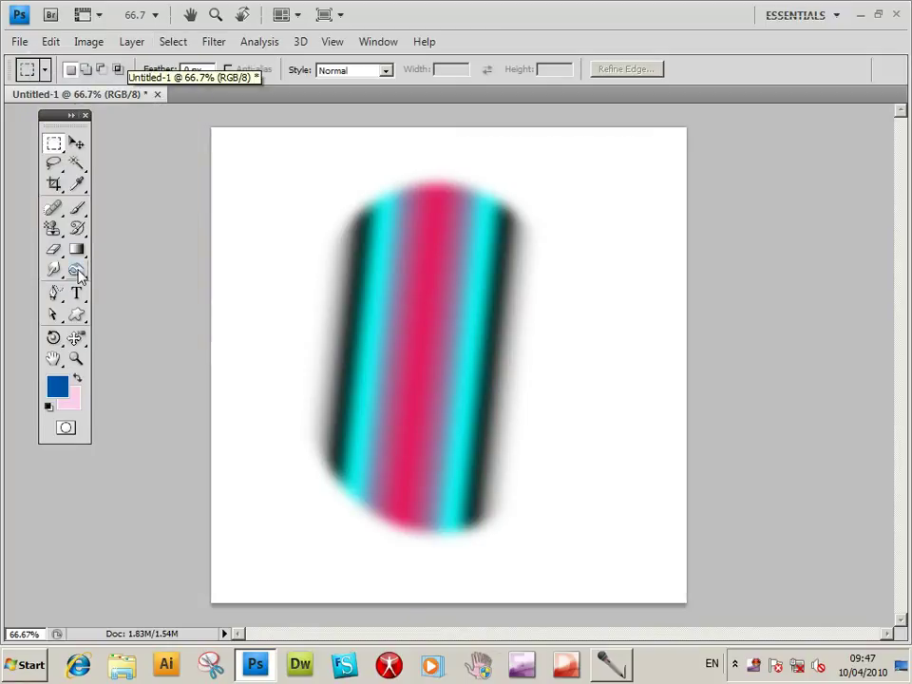
Step: Pick the 637 px striped brush and stamp blue strokes over the right, left and centre of the canvas
key(b)
click(121, 71)
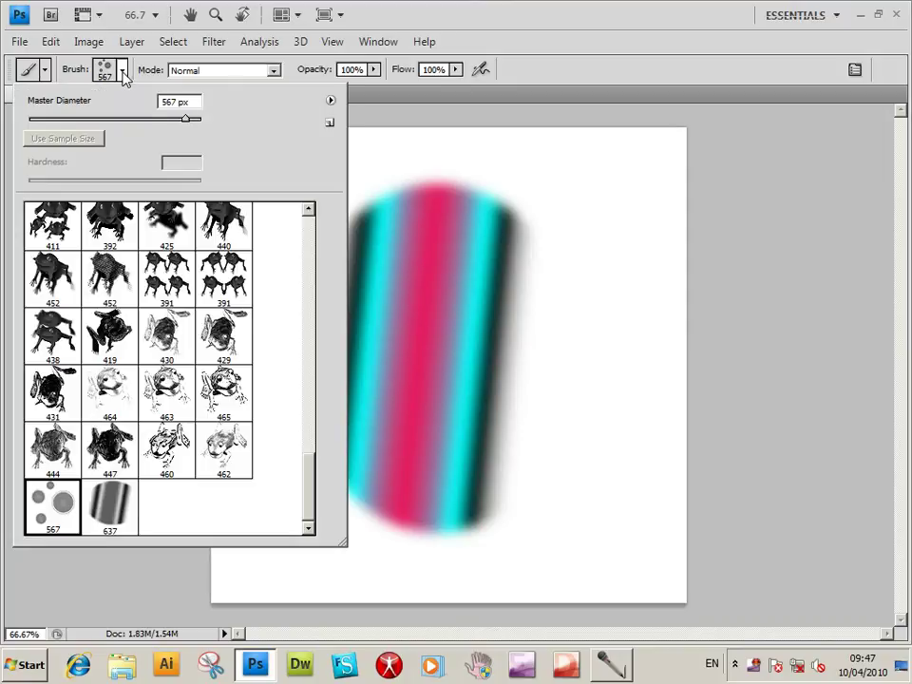
click(109, 506)
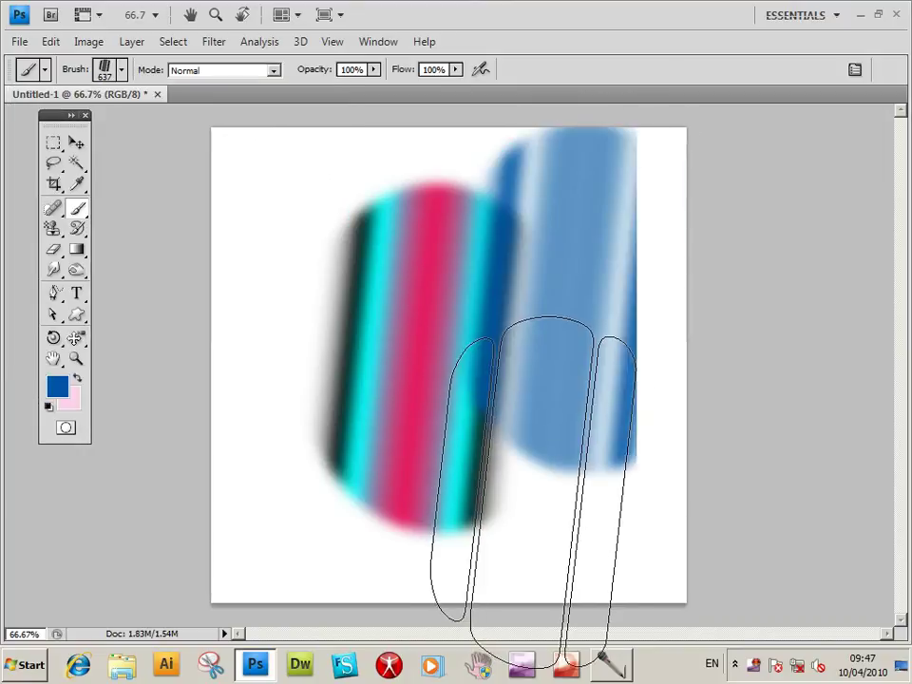
mouse_move(532, 517)
mouse_down()
mouse_move(555, 362)
mouse_move(527, 309)
mouse_move(264, 328)
mouse_move(230, 505)
mouse_move(399, 567)
mouse_up()
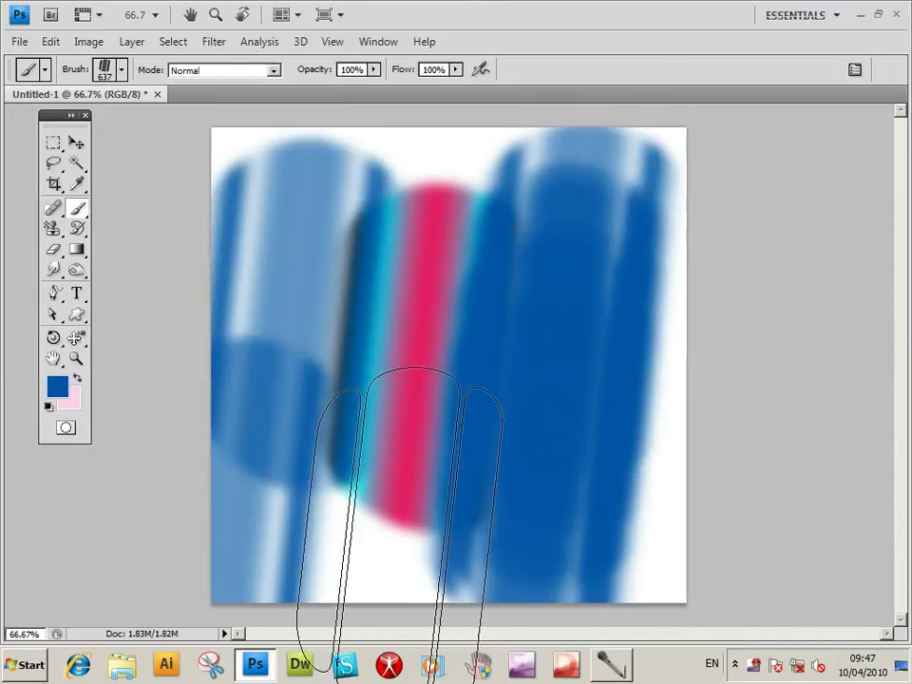
mouse_move(400, 520)
mouse_down()
mouse_move(460, 406)
mouse_move(351, 199)
mouse_move(449, 272)
mouse_up()
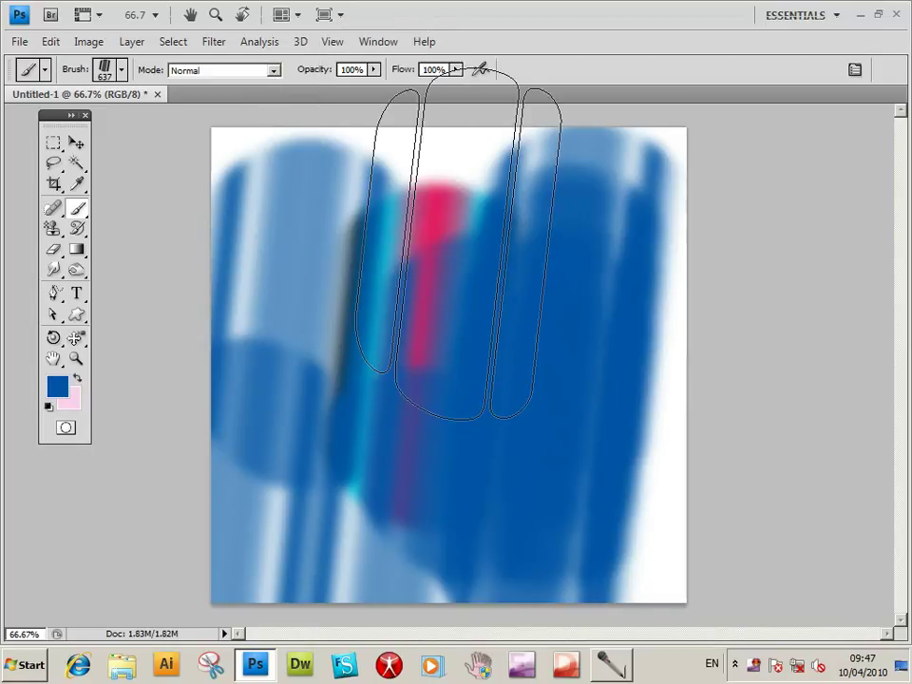